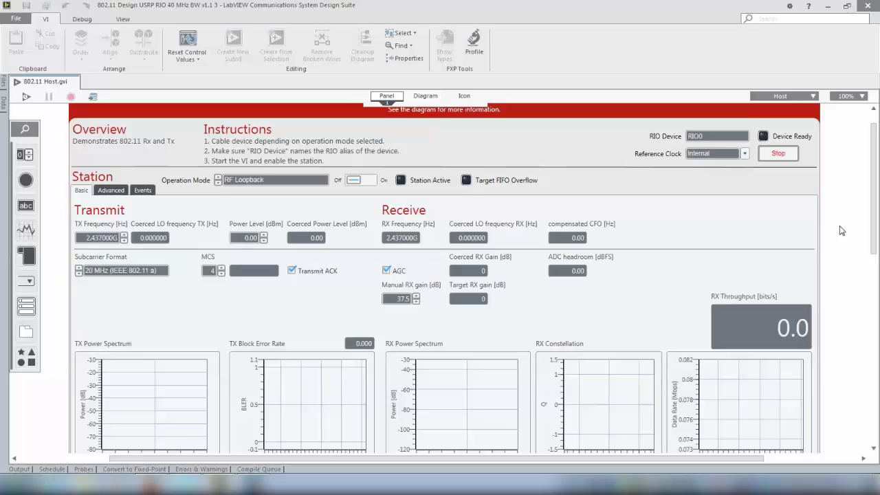
Step: Collapse the ribbon and scroll the 802.11 panel to its header, selecting the RIO Device field
left_click(48, 22)
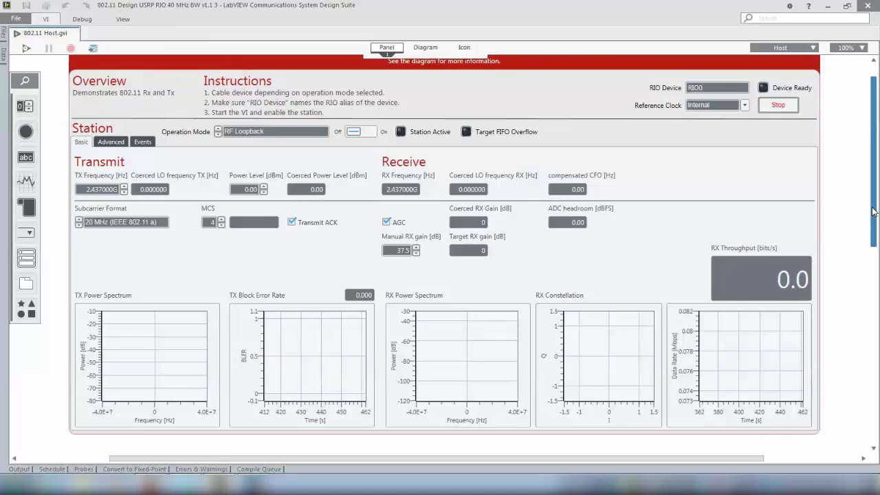
scroll(873, 212, "up", 1)
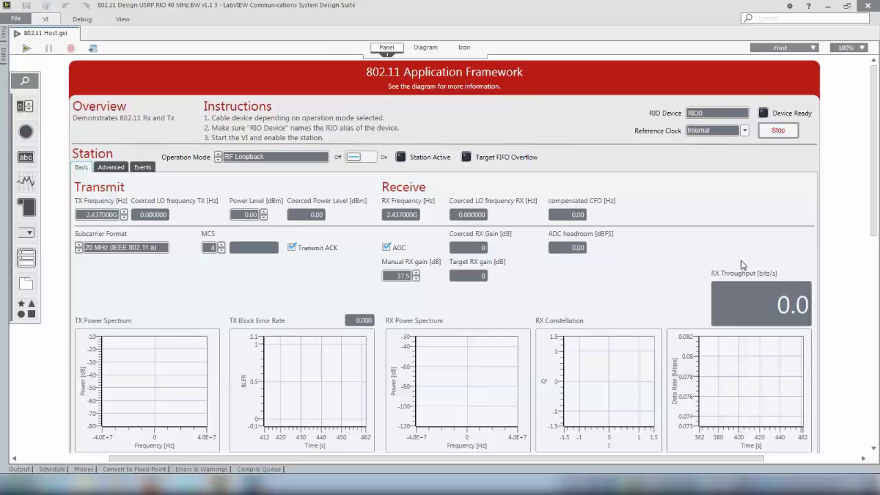
left_click(699, 113)
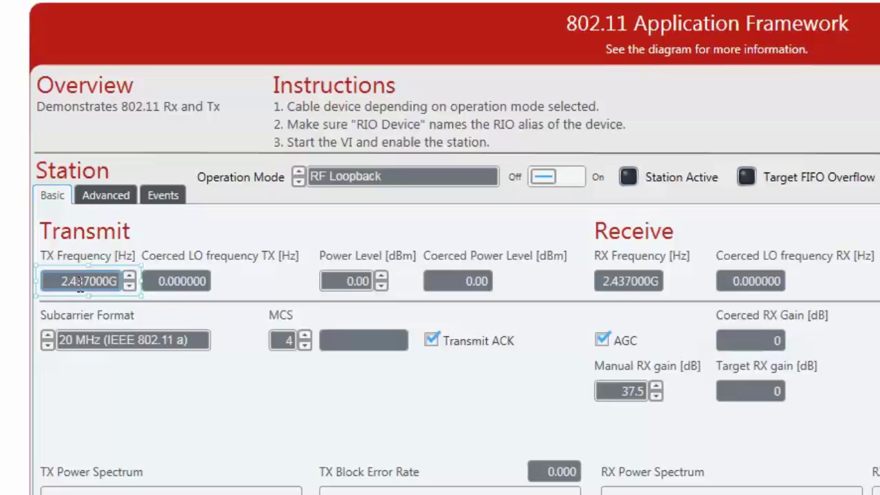
Step: Run the 802.11 Host VI so Device Ready lights with MCS 4 at 16-QAM (1/2)
left_click(25, 297)
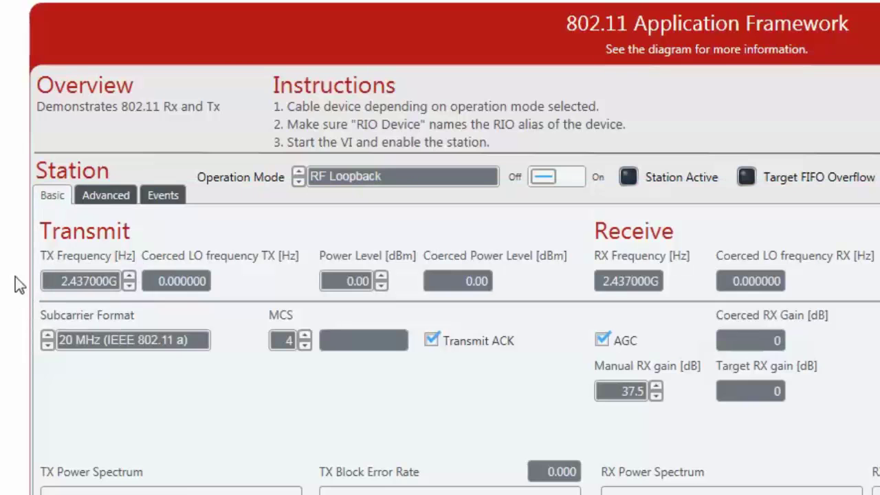
double_click(79, 281)
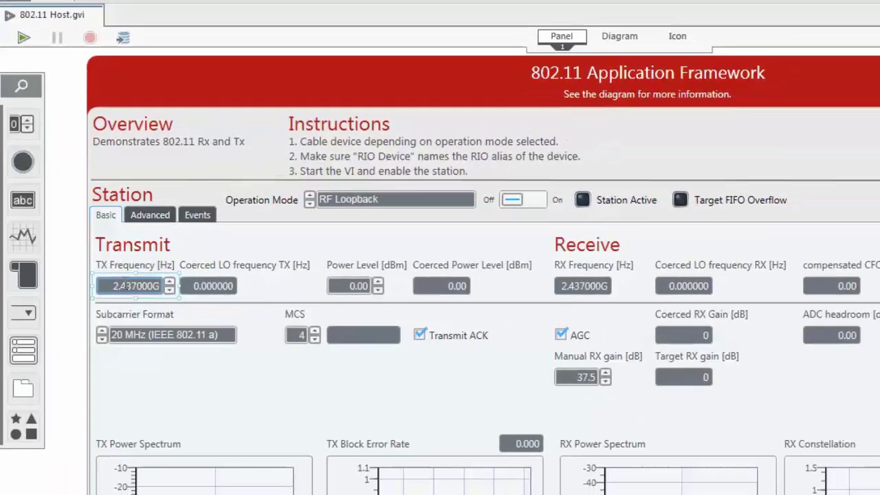
left_click(62, 143)
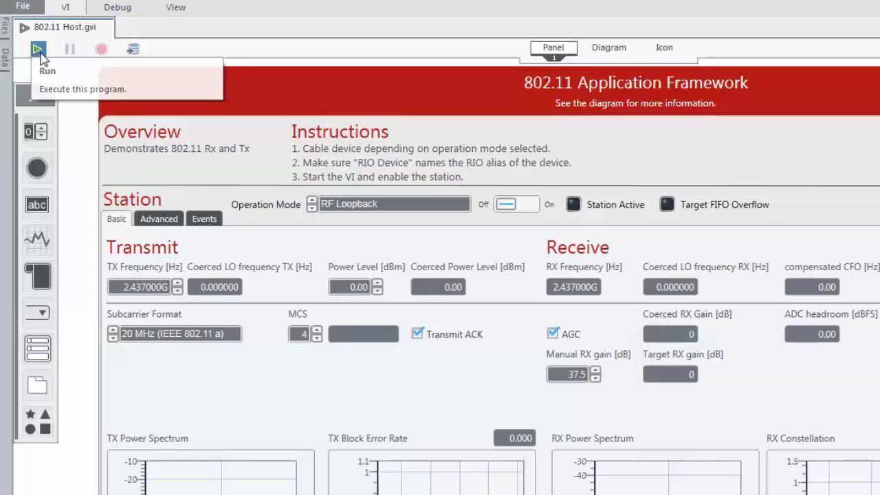
left_click(39, 54)
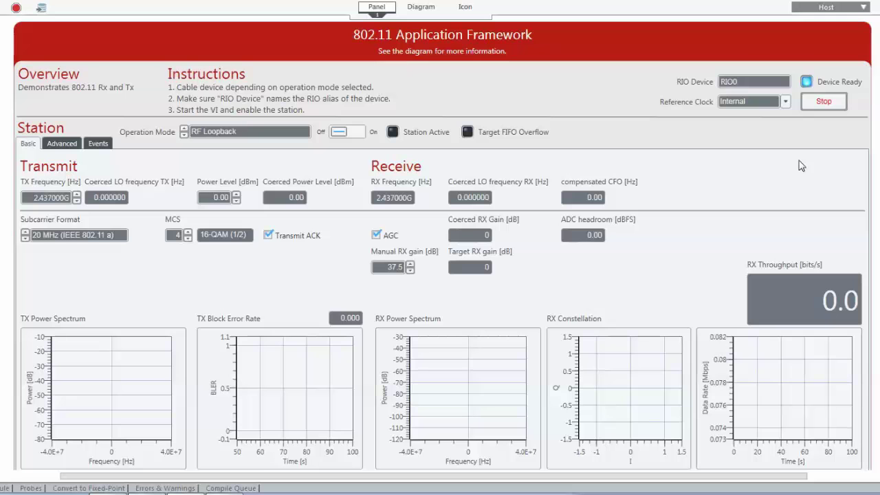
Step: Turn the Station switch On to start the 16-QAM loopback link
left_click(346, 134)
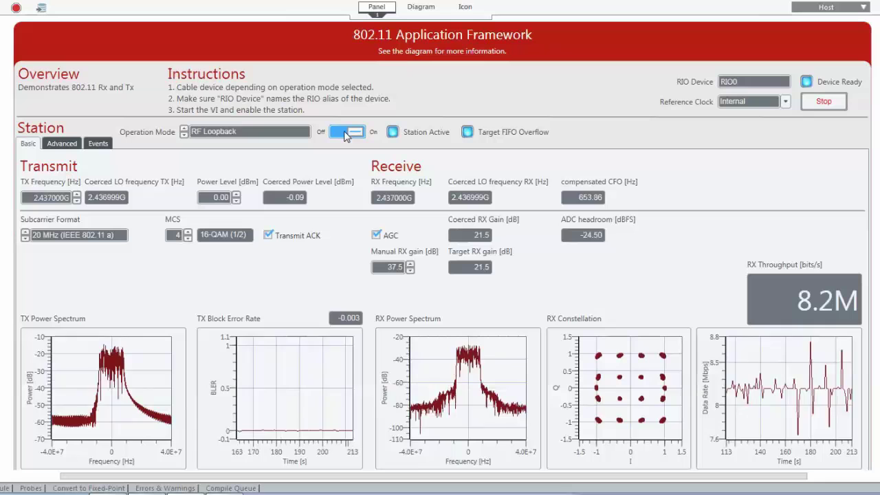
Step: In the Advanced station settings, set Data Source and Data Sink to UDP
left_click(63, 145)
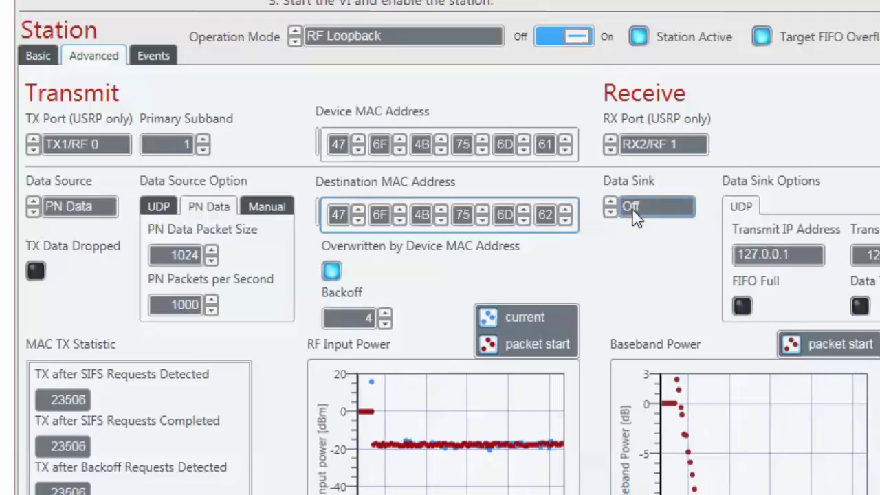
left_click(76, 213)
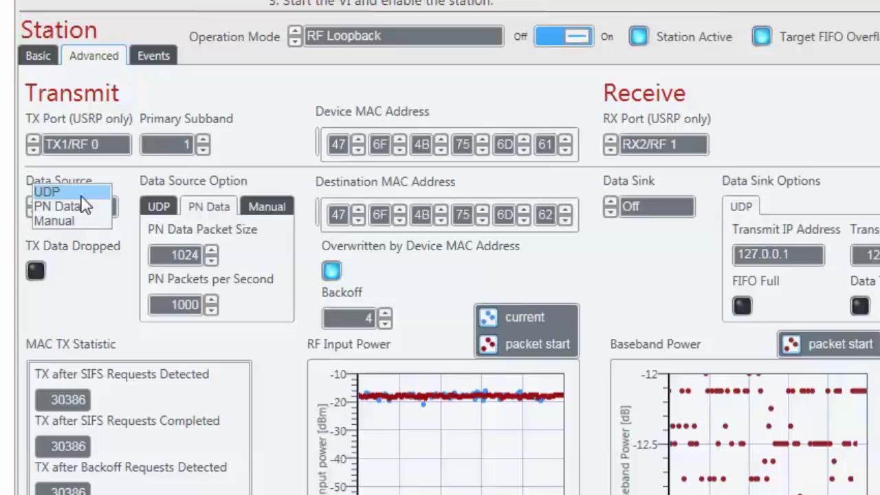
left_click(668, 209)
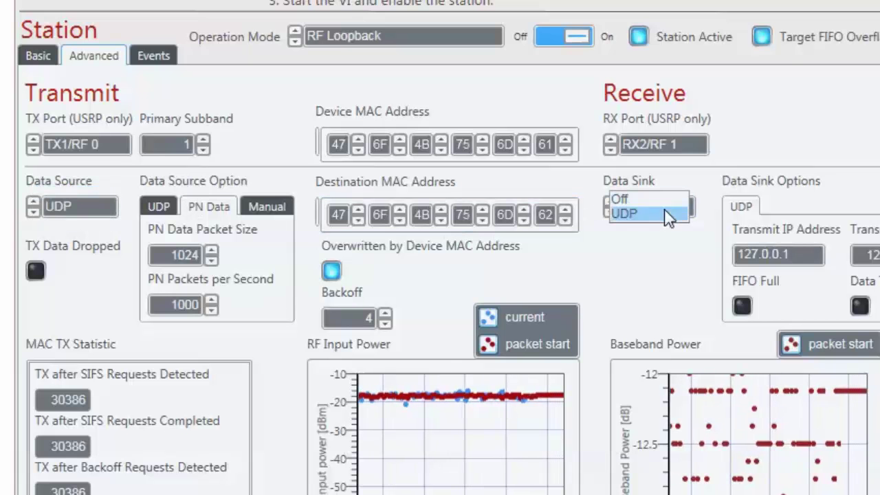
left_click(667, 213)
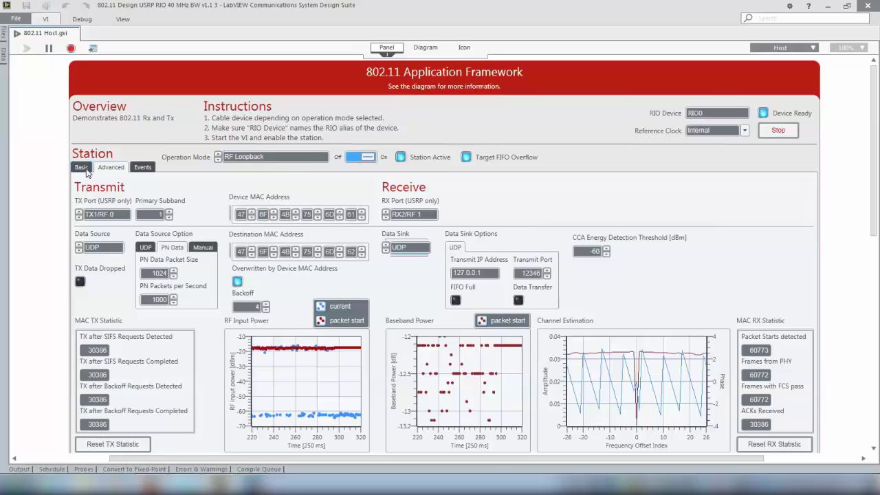
left_click(81, 167)
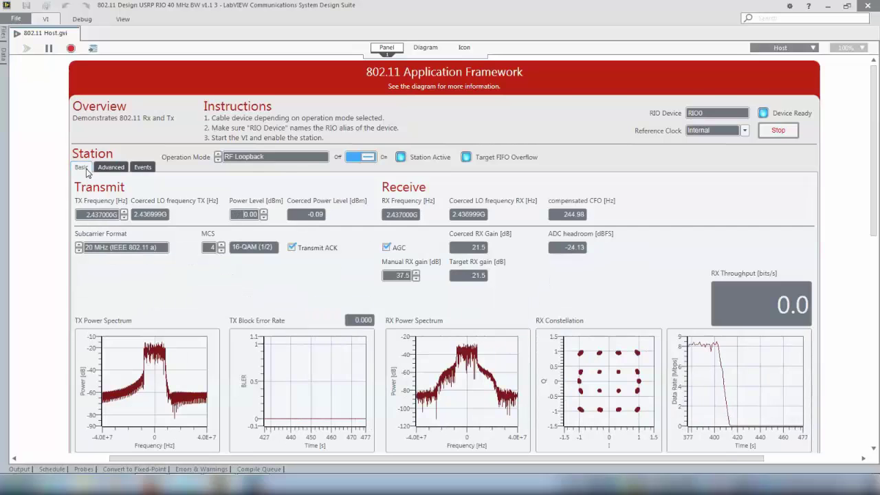
Step: Run Stream Video 802.11.bat from the Video Demo folder to stream NI Anthem in VLC
key("super+e")
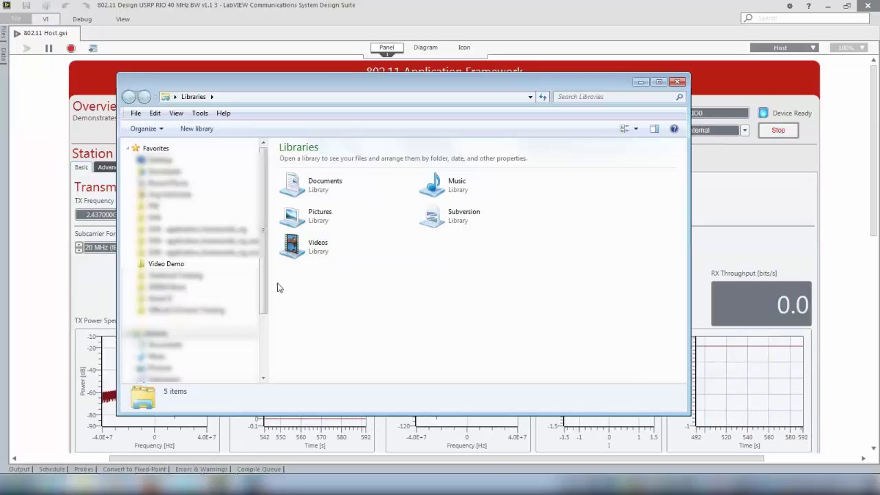
left_click(167, 265)
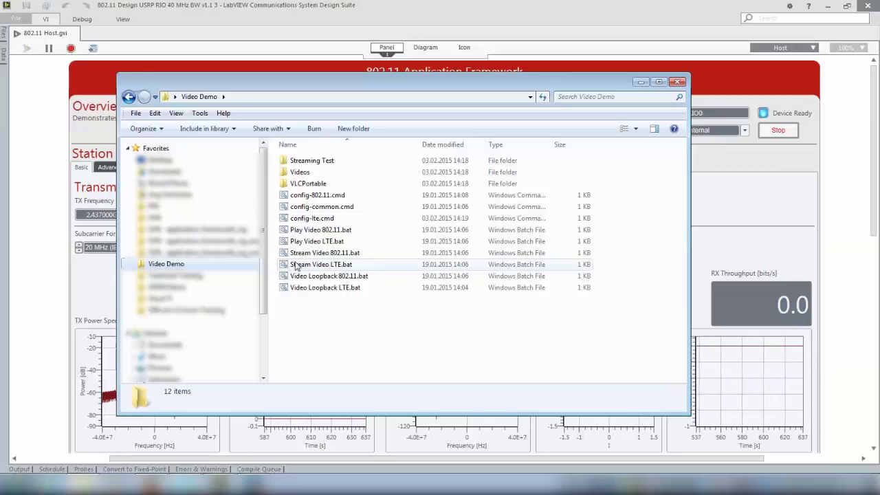
double_click(300, 256)
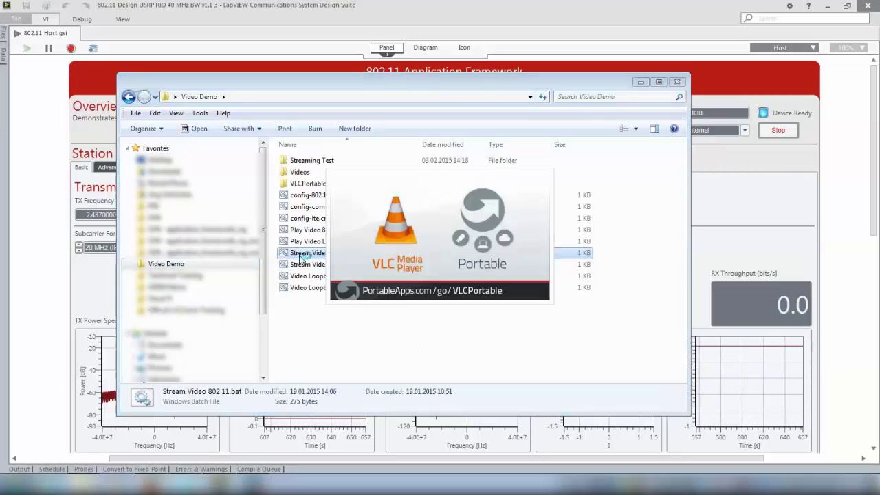
left_click(641, 82)
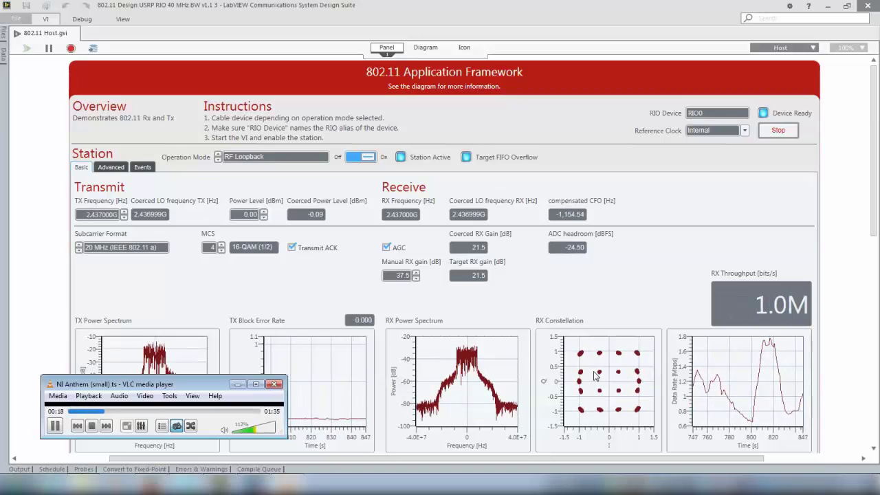
Step: Restore the Video Demo Explorer window from the taskbar
left_click(126, 411)
left_click(54, 425)
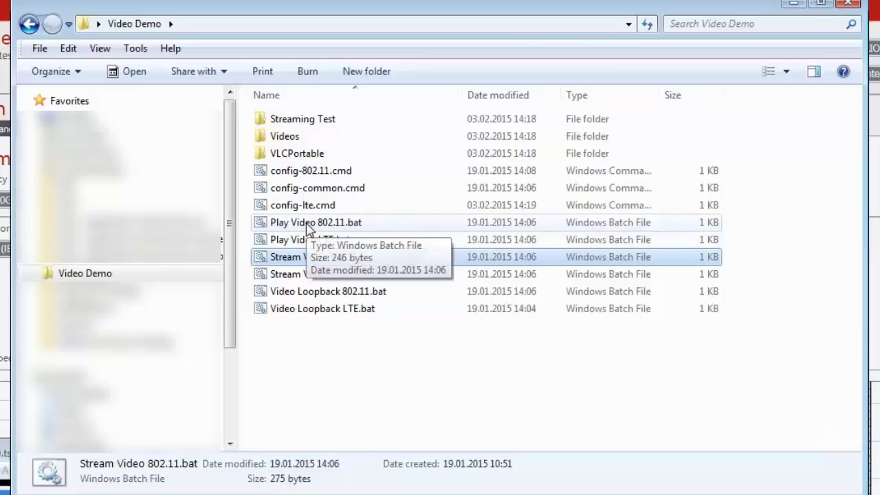
Step: Run Play Video 802.11.bat and arrange the Explorer and udp://@:12346 VLC windows
double_click(308, 225)
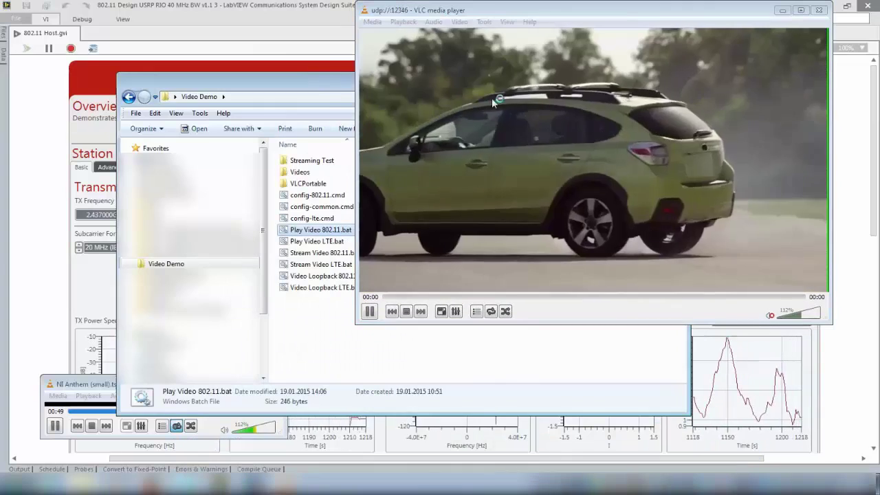
left_click_drag(313, 75, 175, 366)
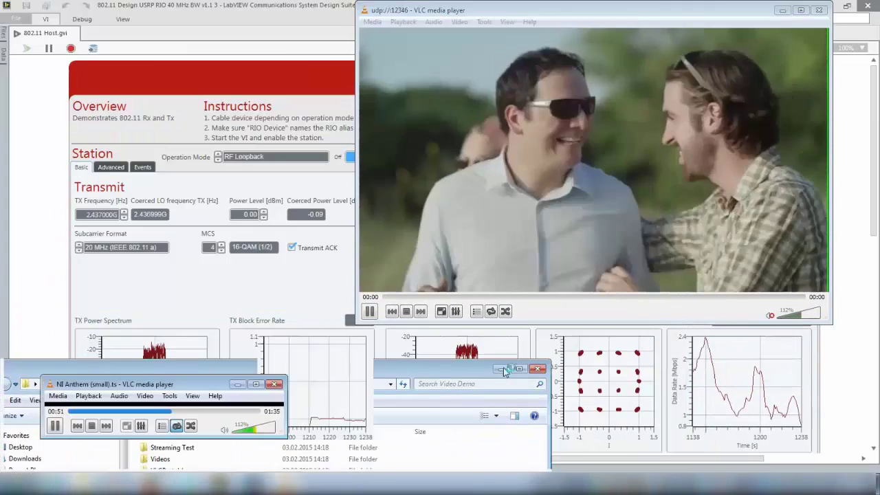
left_click_drag(502, 10, 530, 316)
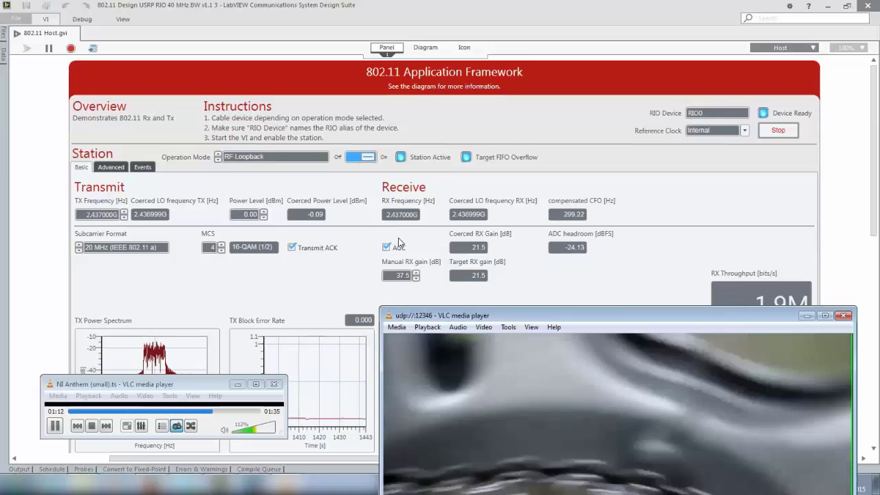
Step: Switch the station off and close the stuck udp receiver VLC window via its taskbar menu
left_click(360, 157)
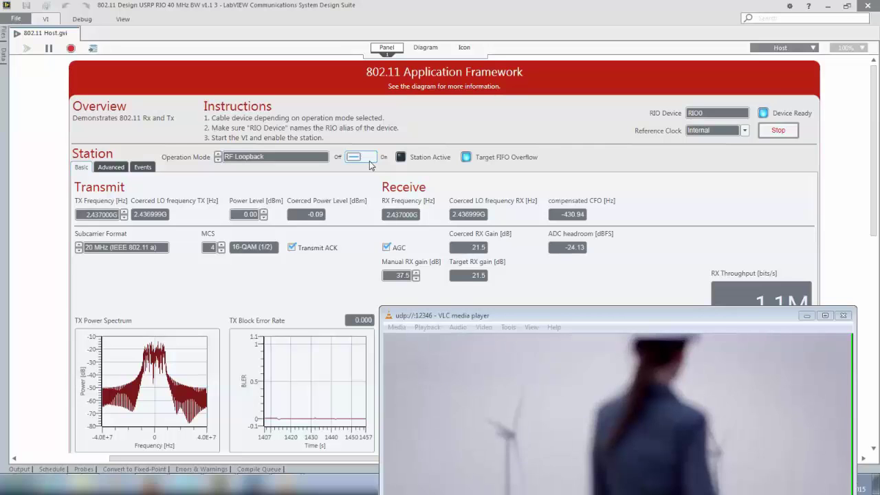
left_click_drag(458, 313, 459, 492)
right_click(286, 484)
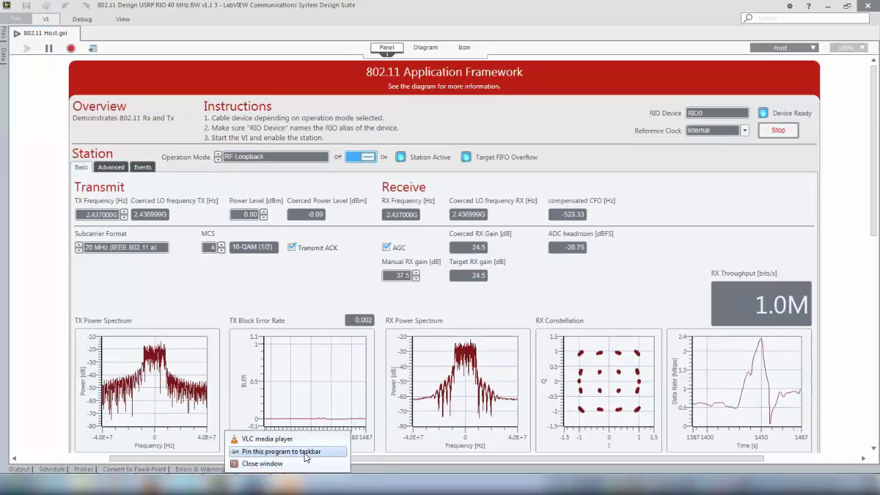
left_click(265, 464)
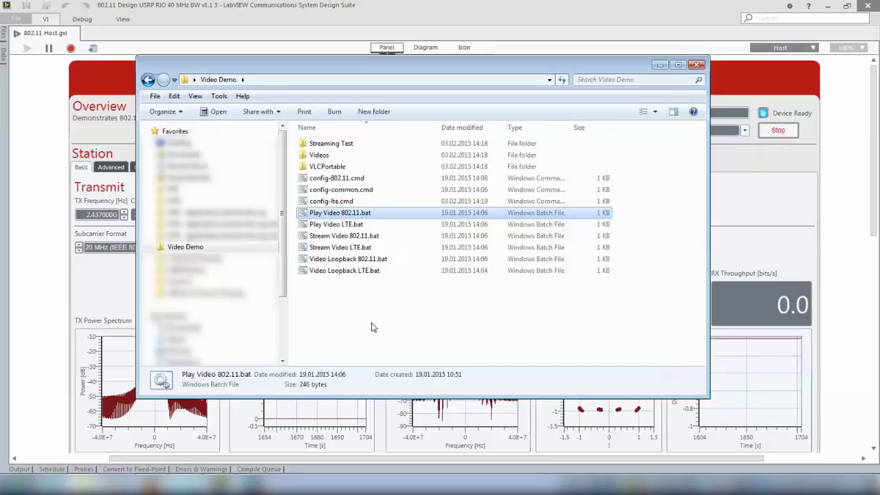
Step: Run Video Loopback 802.11.bat, then minimize the Video Demo folder
left_click(317, 262)
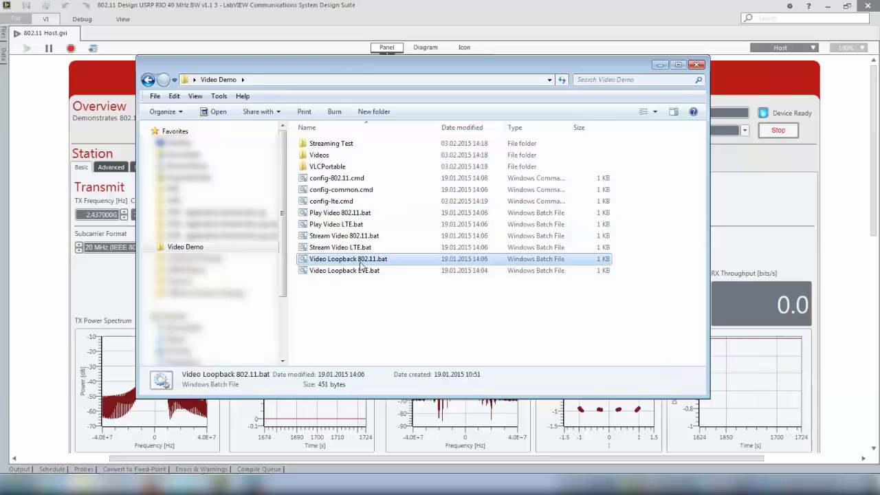
double_click(389, 262)
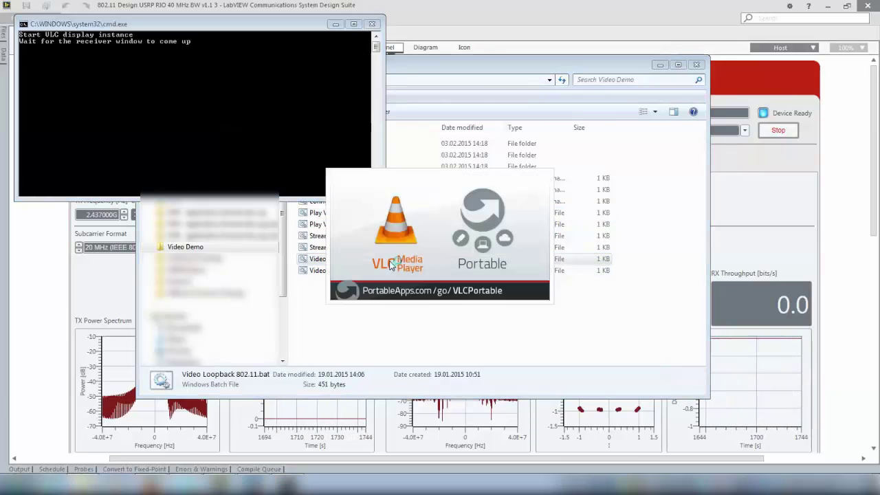
left_click(660, 65)
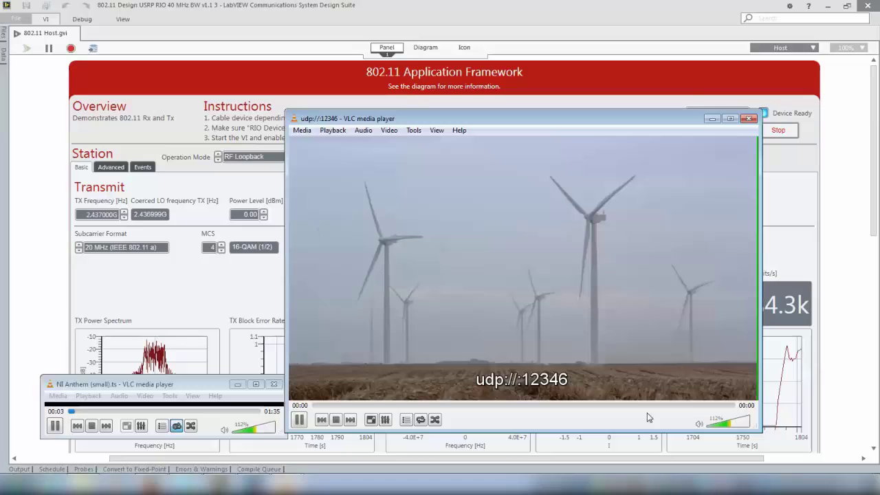
Step: Mute the udp://:12346 receiving VLC player and nudge its window right
left_click(699, 424)
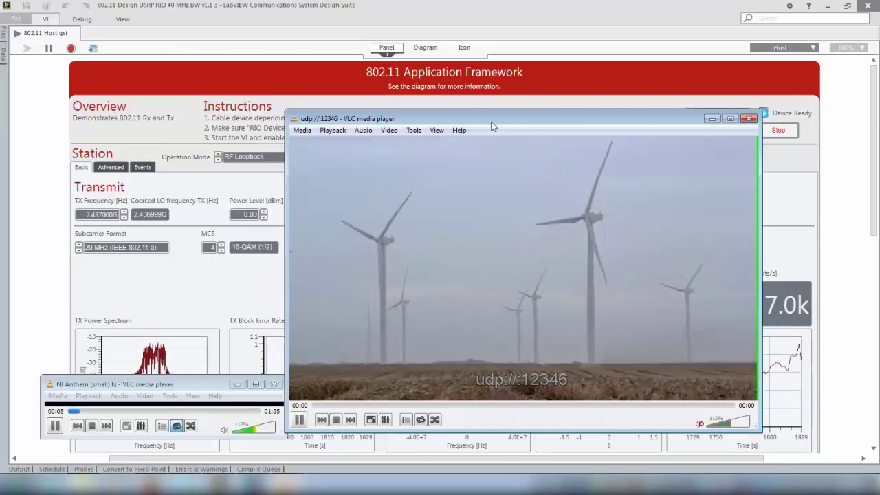
left_click_drag(546, 118, 607, 131)
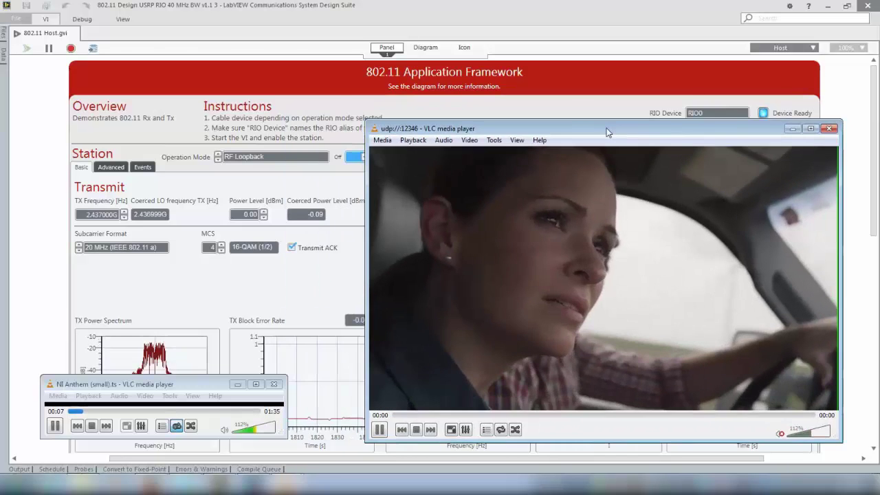